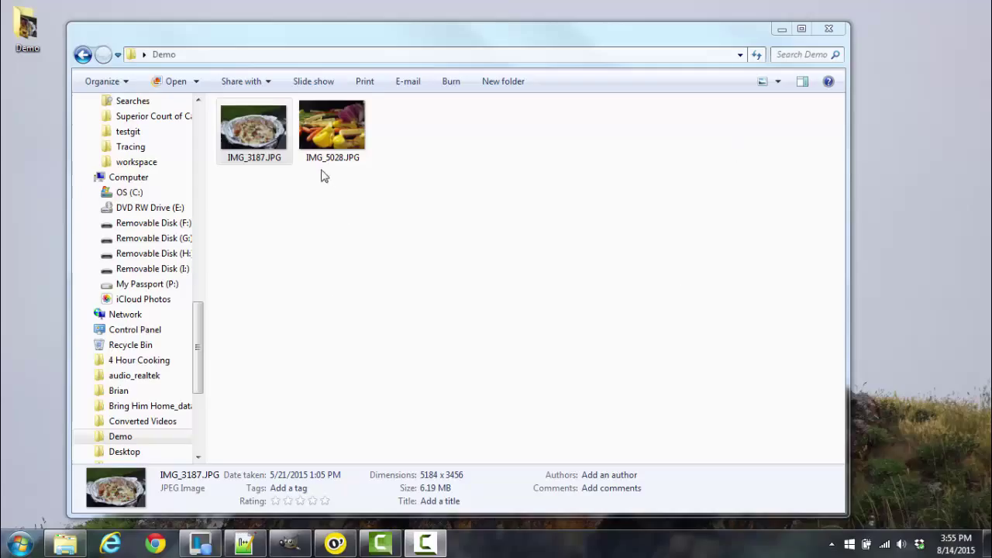
Step: Preview IMG_3187 and check IMG_5028's dimensions and file size, then switch to GIMP
left_click(252, 131)
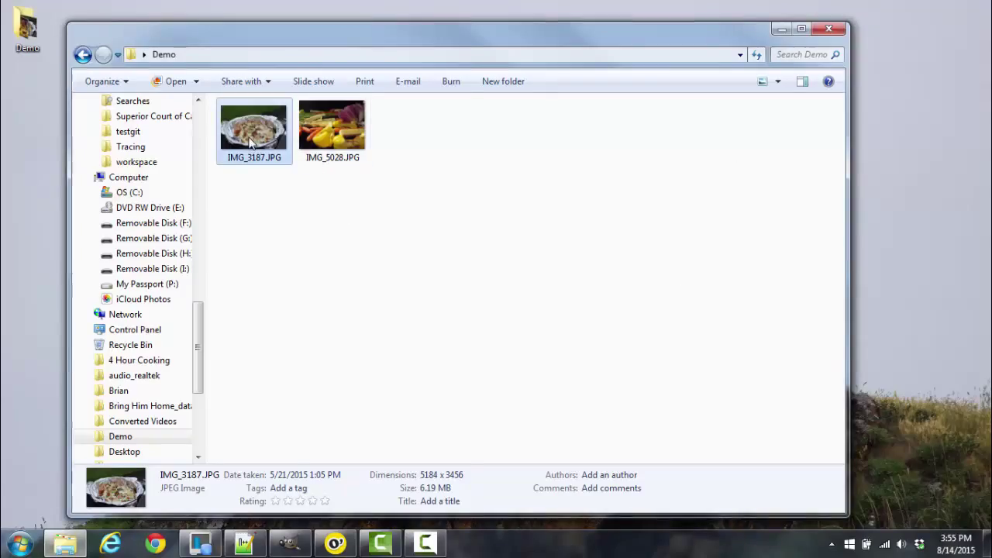
right_click(249, 135)
left_click(316, 26)
left_click(340, 133)
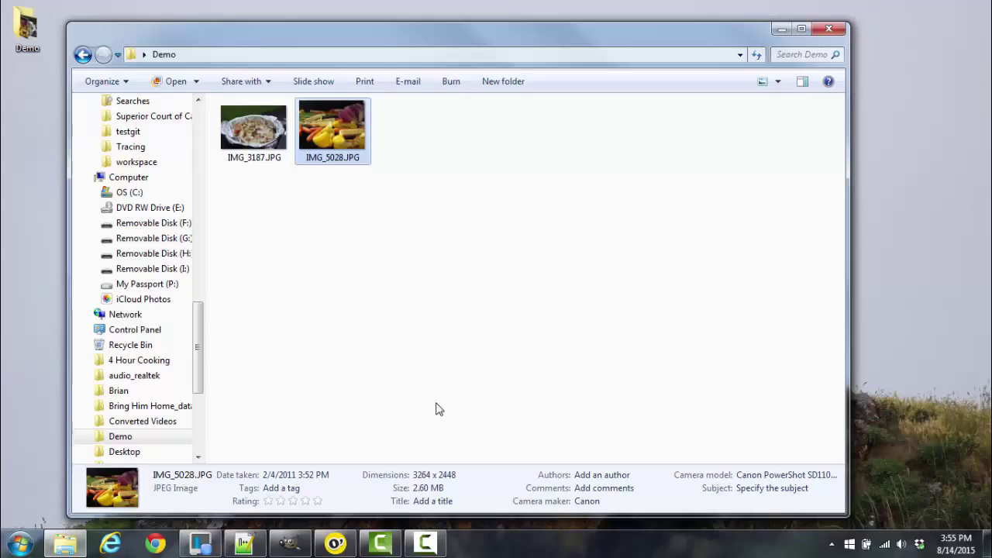
left_click(289, 542)
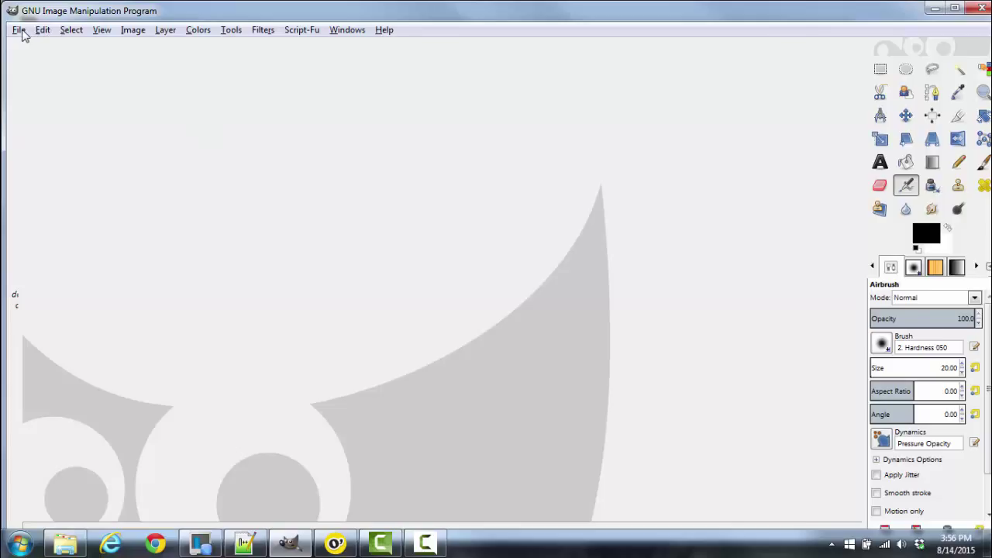
Step: Open IMG_3187.JPG from the Demo folder through File > Open
left_click(18, 30)
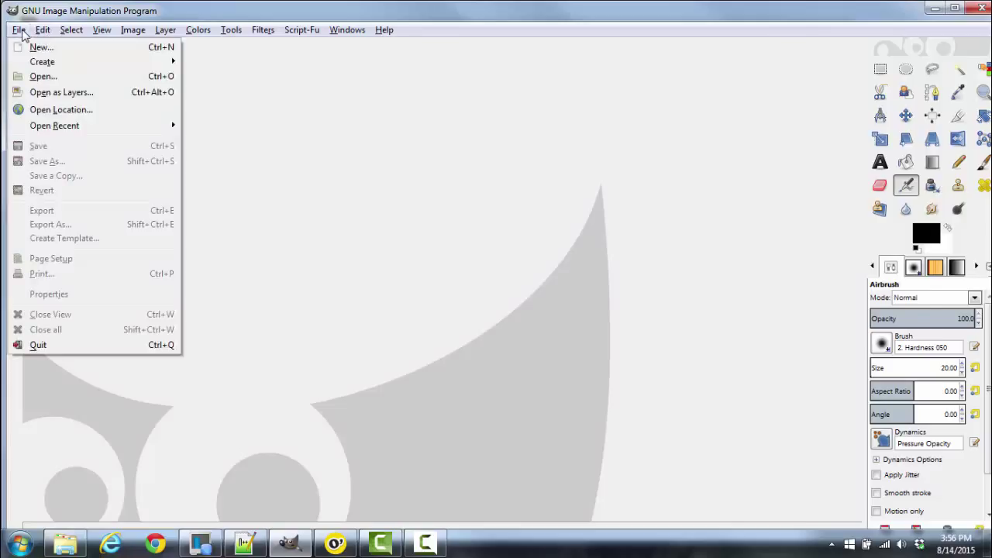
left_click(45, 78)
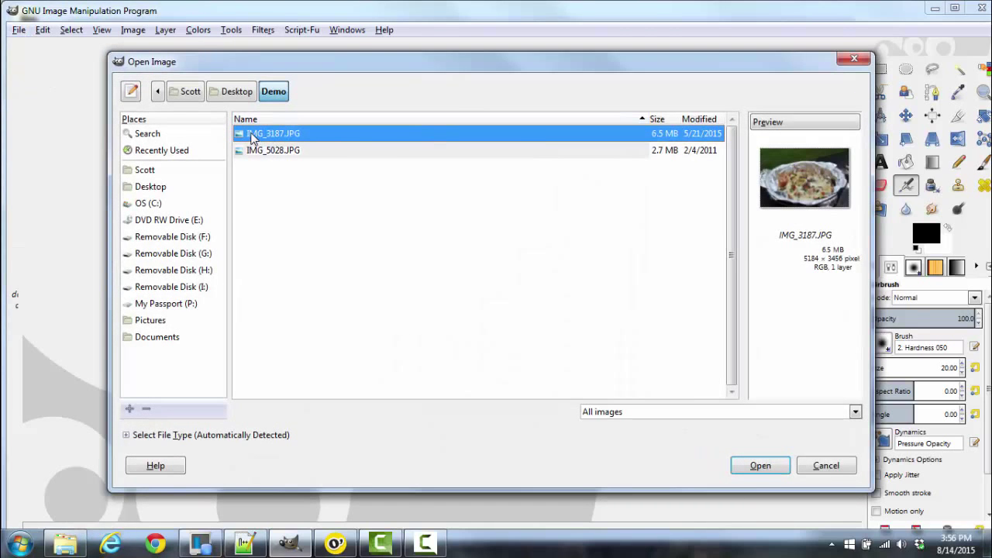
left_click(759, 465)
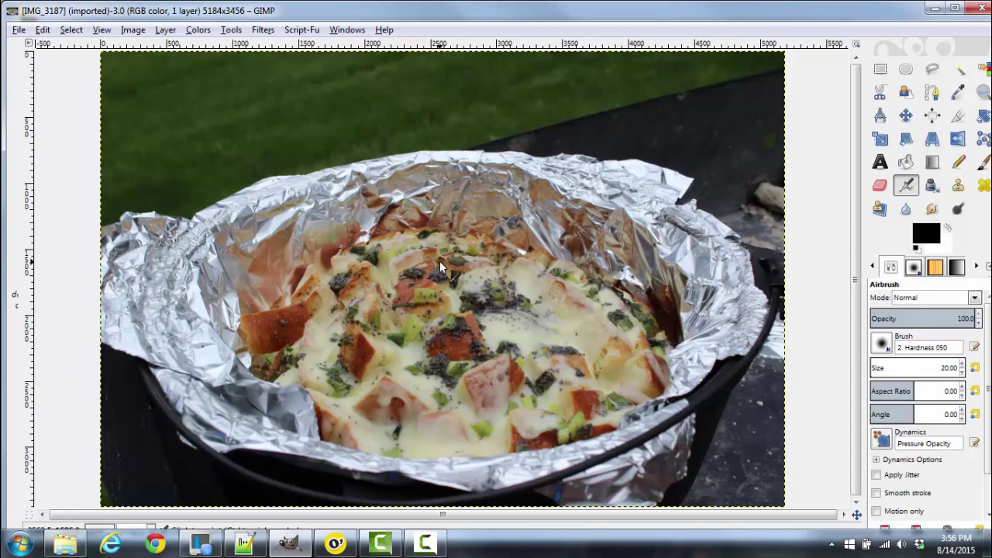
Step: Scale IMG_3187 to a 600 px width, giving 600 × 400 pixels
left_click(129, 33)
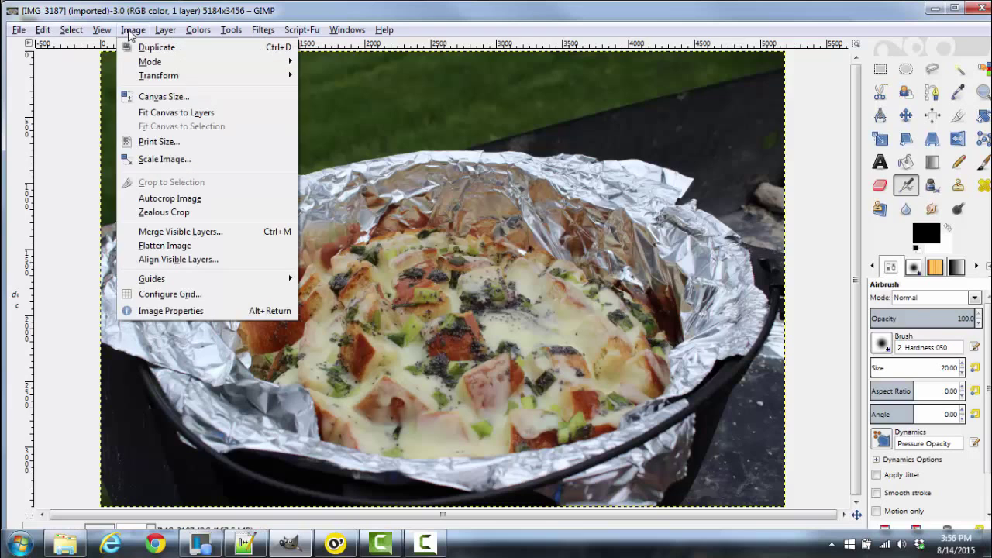
left_click(164, 159)
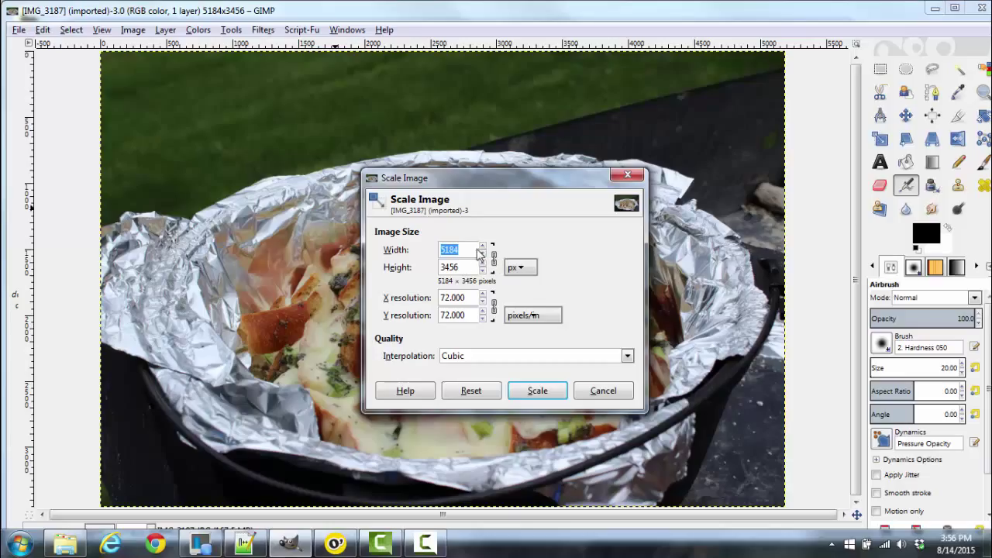
left_click_drag(467, 249, 414, 250)
type("600")
key("Tab")
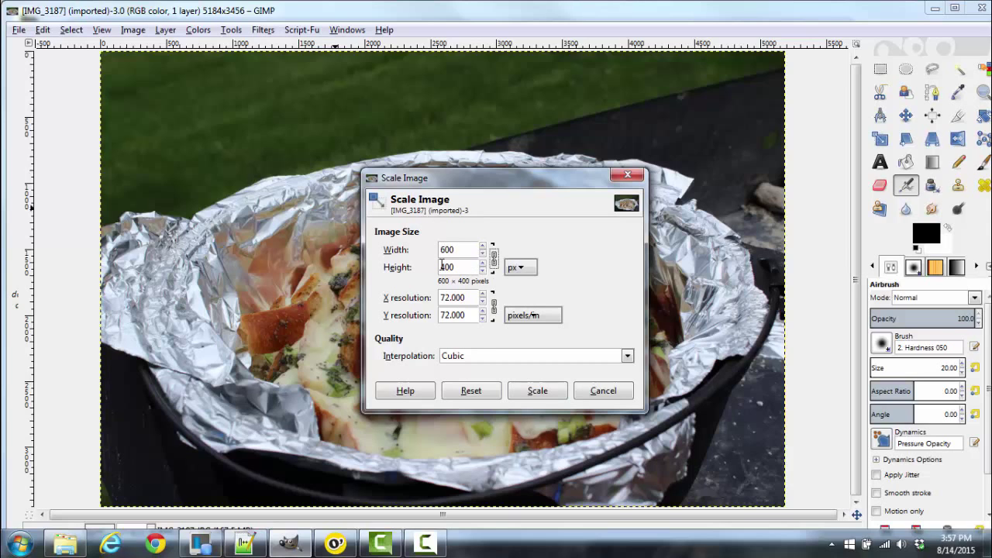
left_click(535, 389)
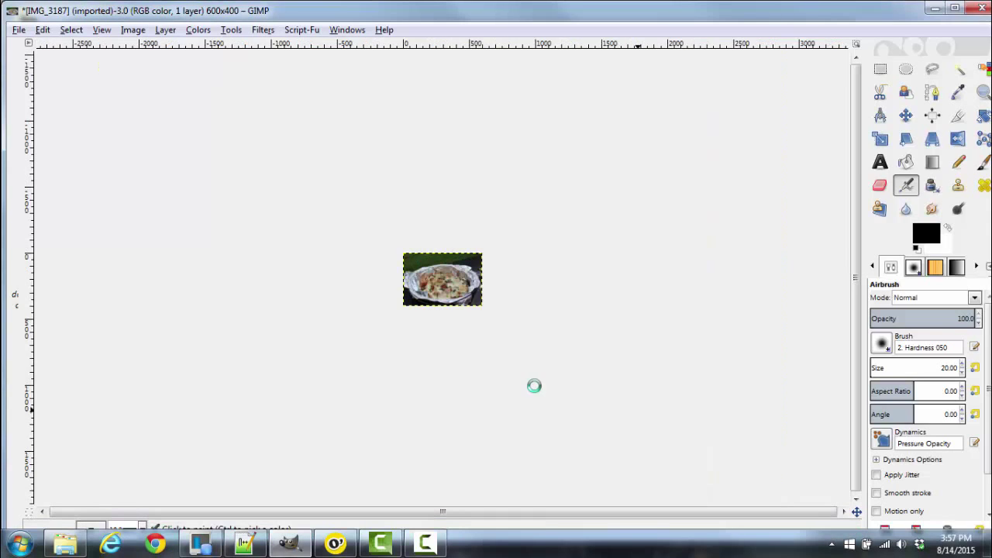
Step: View the scaled image at 1:1 (100%) zoom
left_click(103, 31)
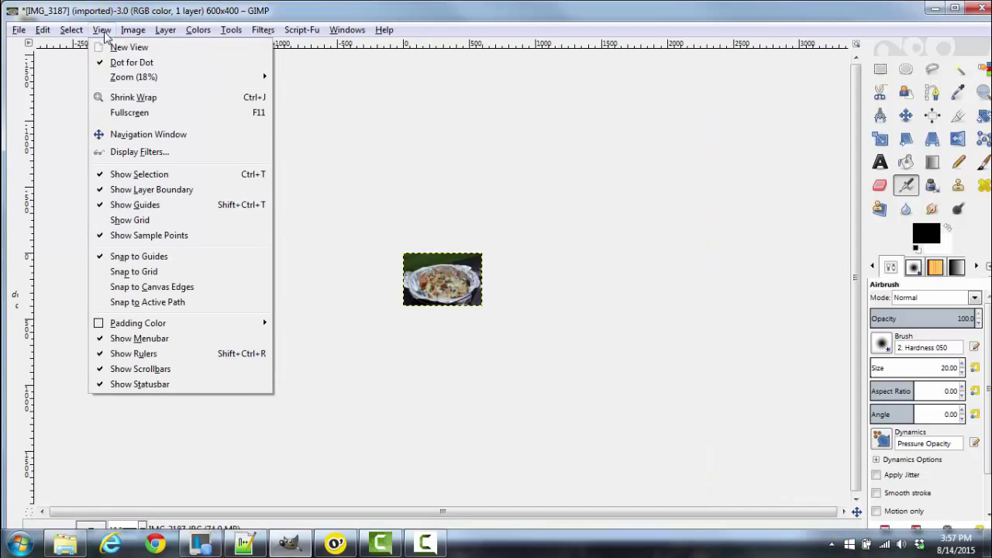
mouse_move(155, 76)
left_click(318, 220)
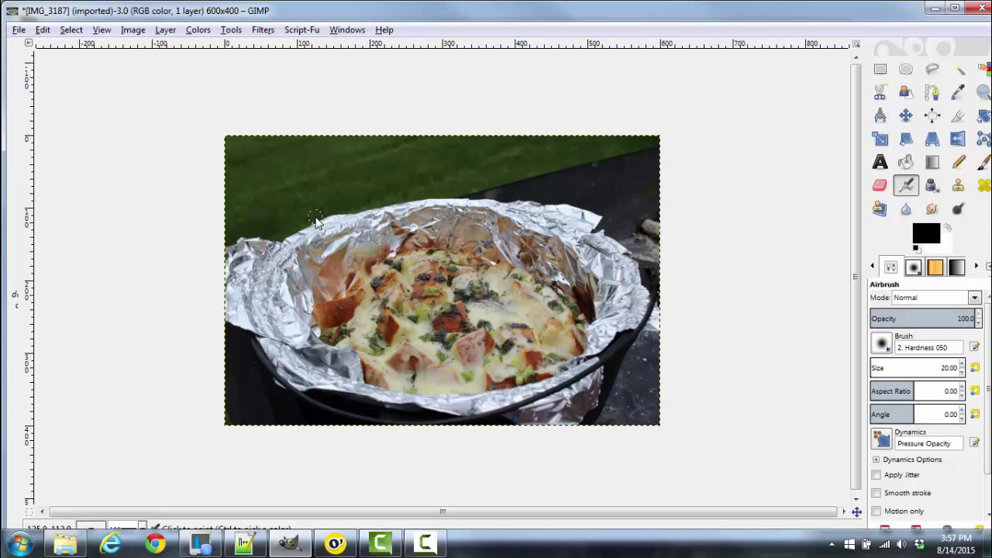
Step: Export the image to Demo as 'Dutch Oven Bread-lowres.JPG' at JPEG quality 100
left_click(16, 31)
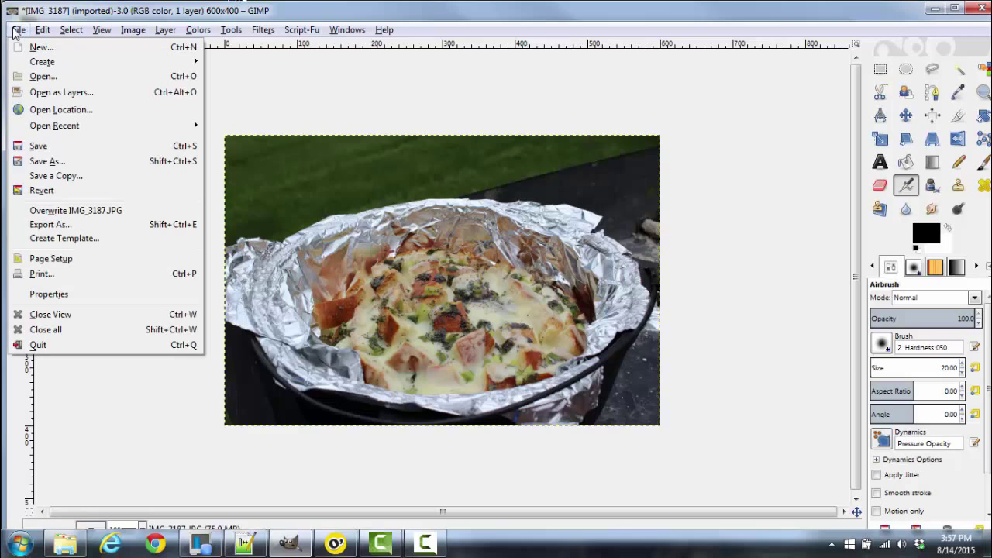
left_click(46, 224)
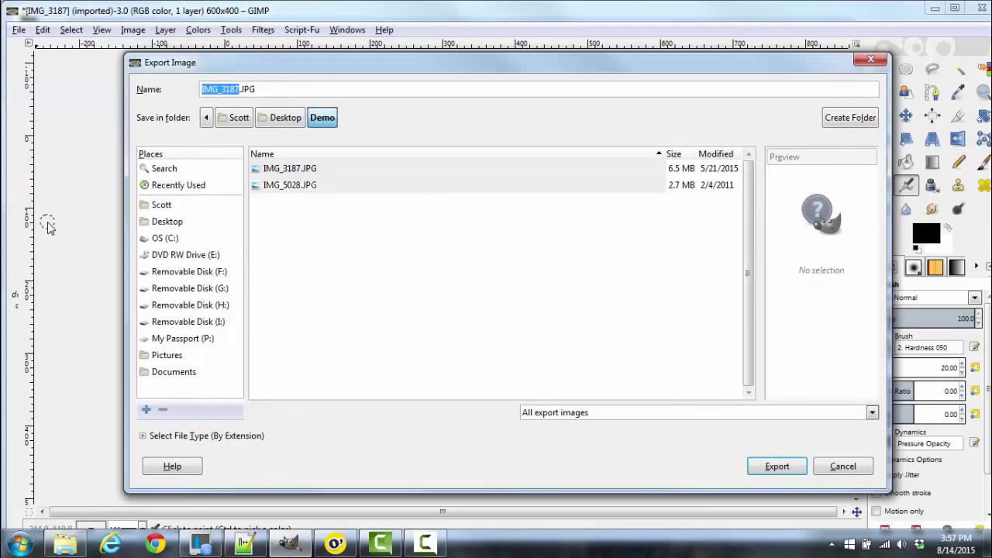
left_click(239, 90)
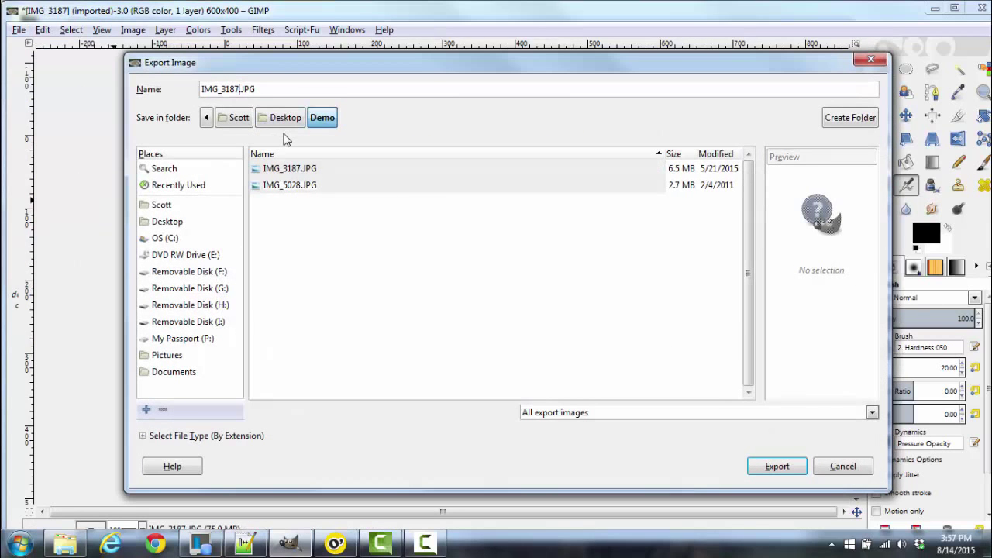
type("-low")
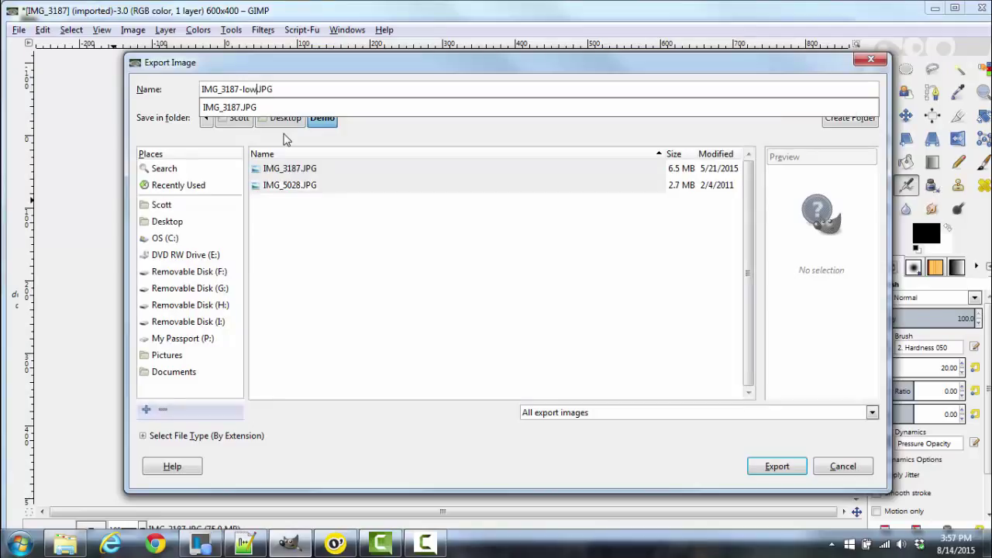
type("res")
key("Delete")
key("Delete")
key("Delete")
key("Delete")
key("Delete")
key("Delete")
key("Delete")
key("Delete")
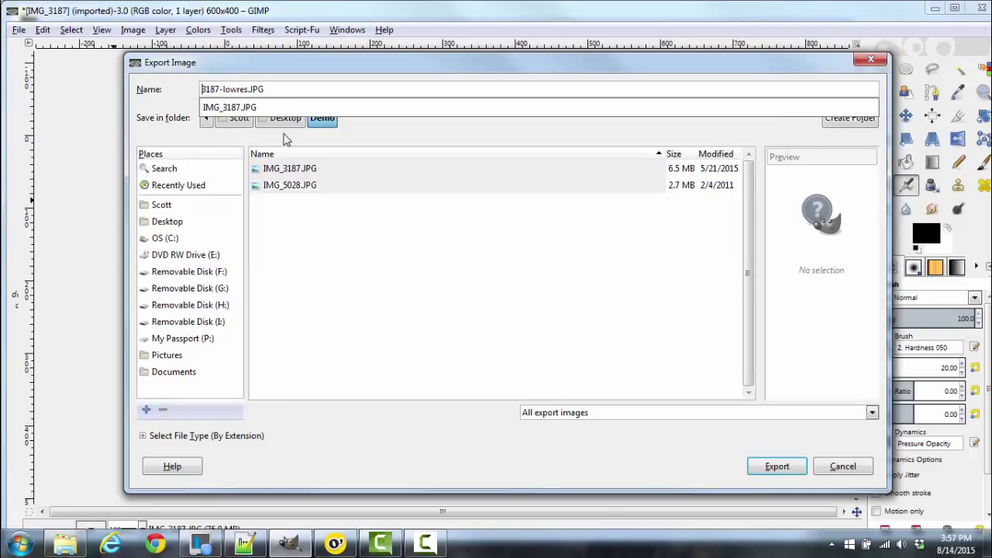
type("Dutch Oeven Bread")
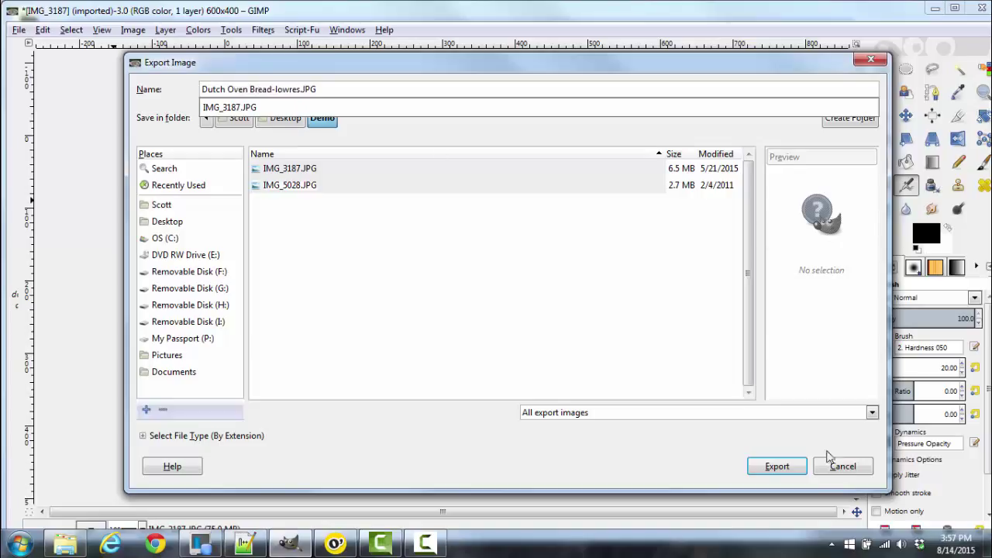
left_click(787, 465)
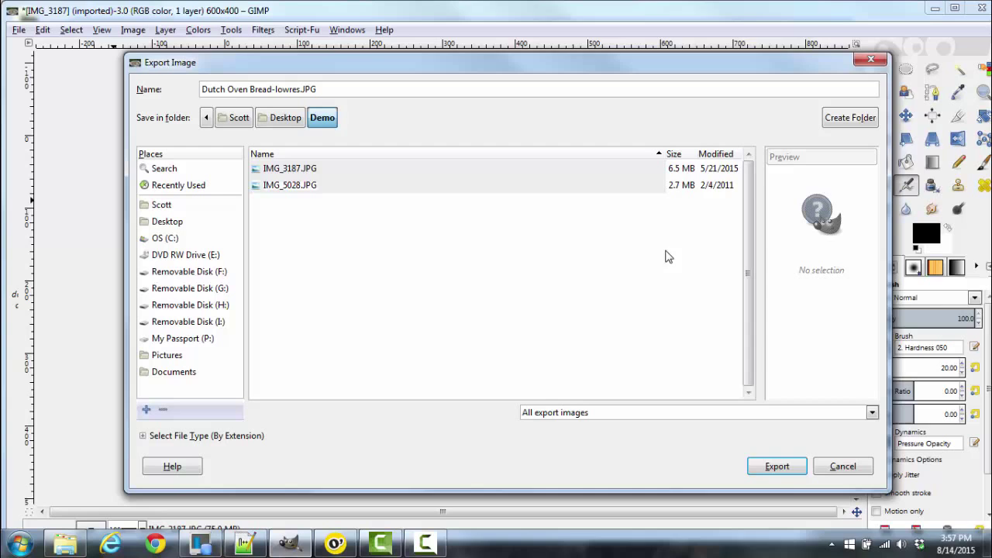
left_click(776, 467)
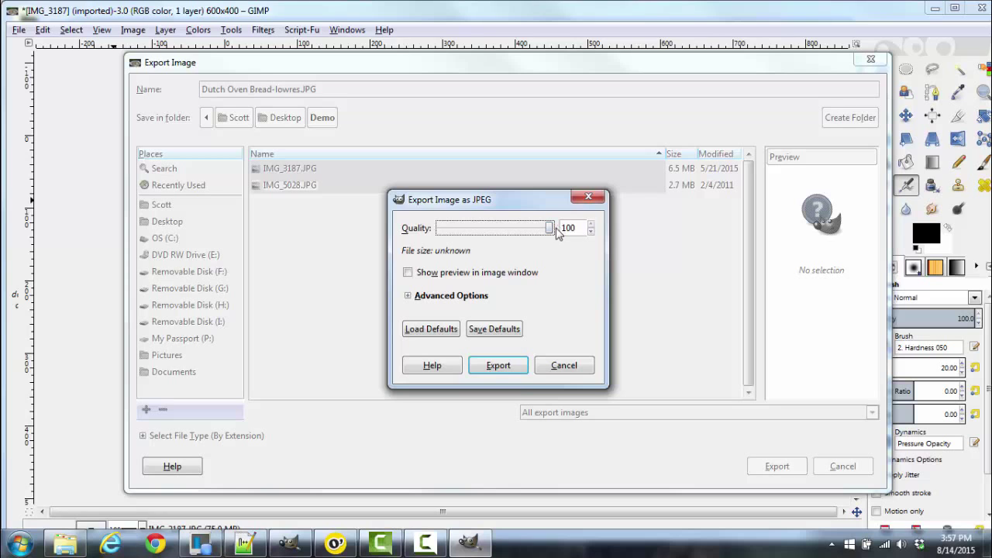
left_click(500, 366)
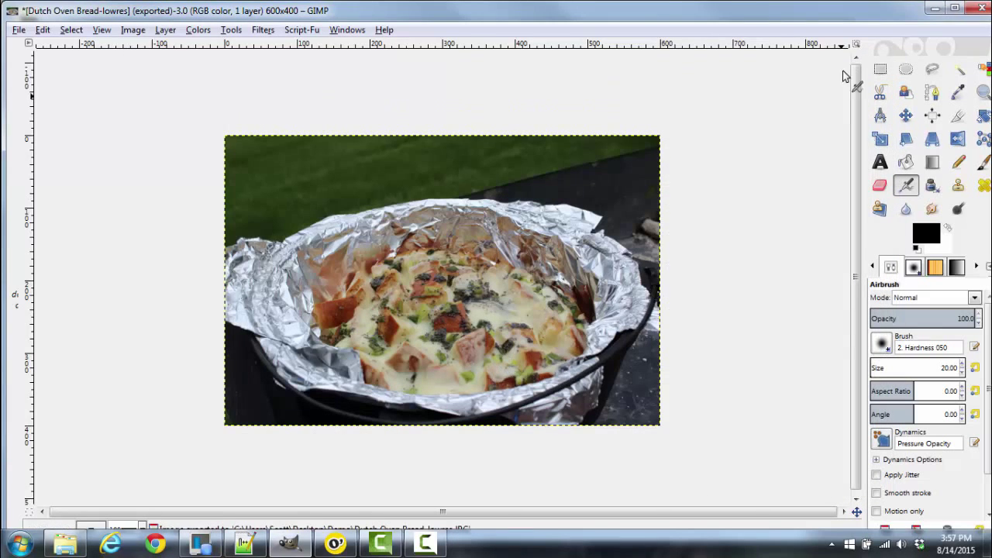
Step: Compare Dutch Oven Bread-lowres.JPG (600 x 400, 248 KB) with the 6.19 MB original IMG_3187.JPG
left_click(65, 544)
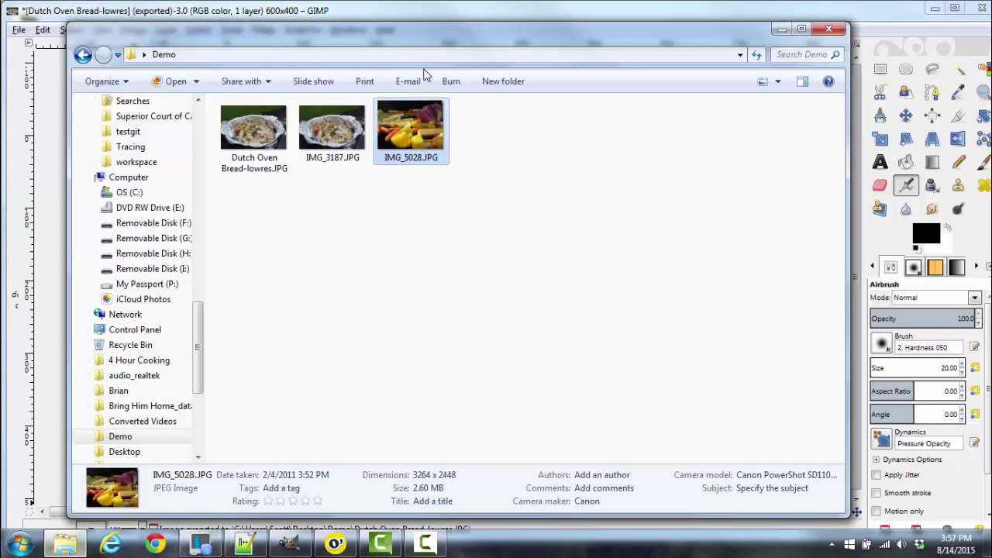
left_click(240, 139)
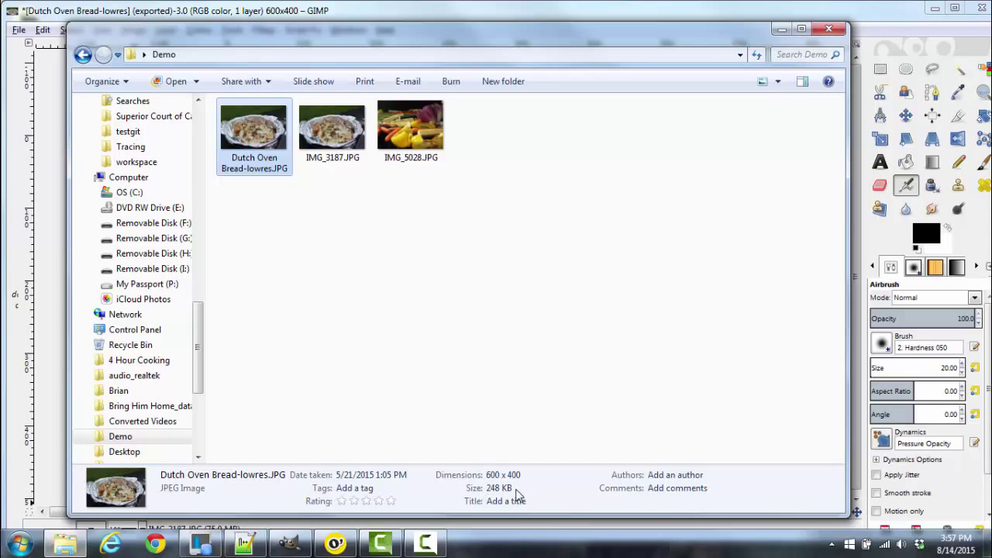
left_click(346, 147)
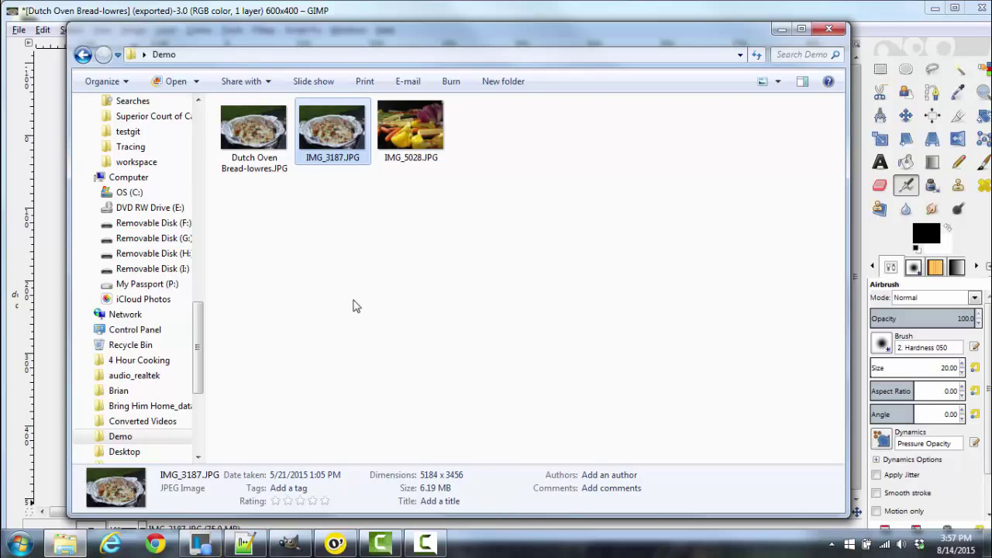
Step: Bring up Shrink O'Matic, move its window, and review its 600 px, $name-lowres, JPG settings
left_click(337, 547)
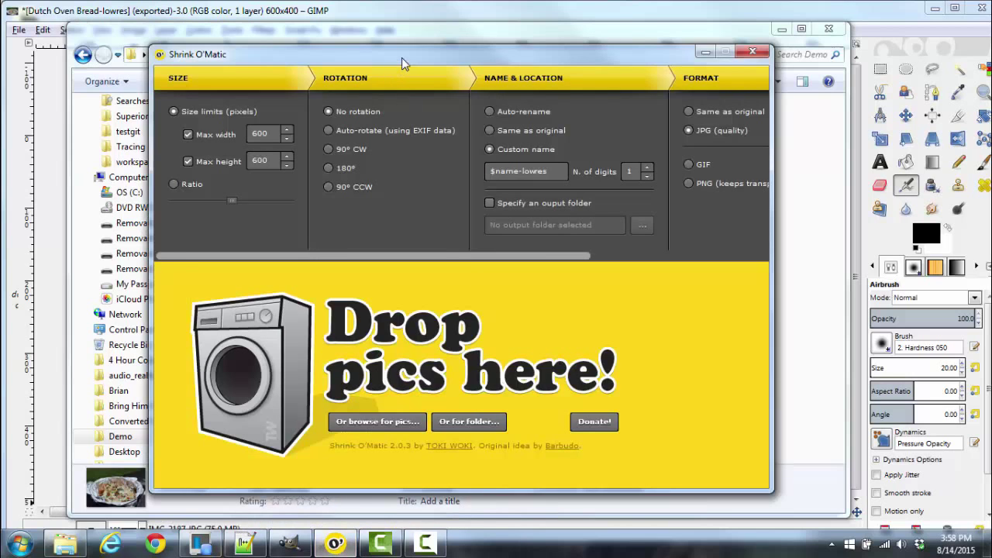
left_click_drag(402, 53, 378, 49)
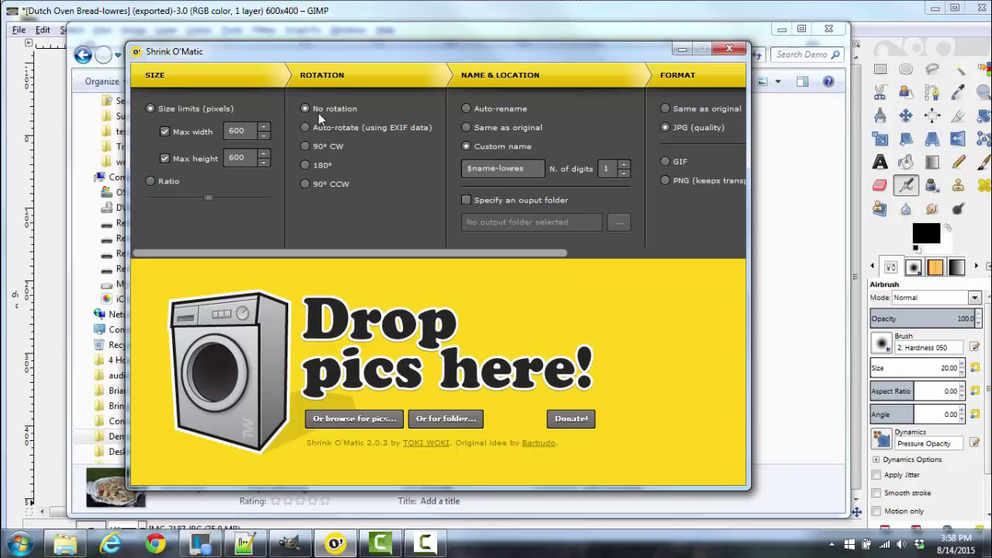
Step: Widen the window and drop IMG_5028.JPG and IMG_3187.JPG onto it for -lowres copies
mouse_move(500, 163)
mouse_move(536, 166)
left_click_drag(747, 205, 983, 205)
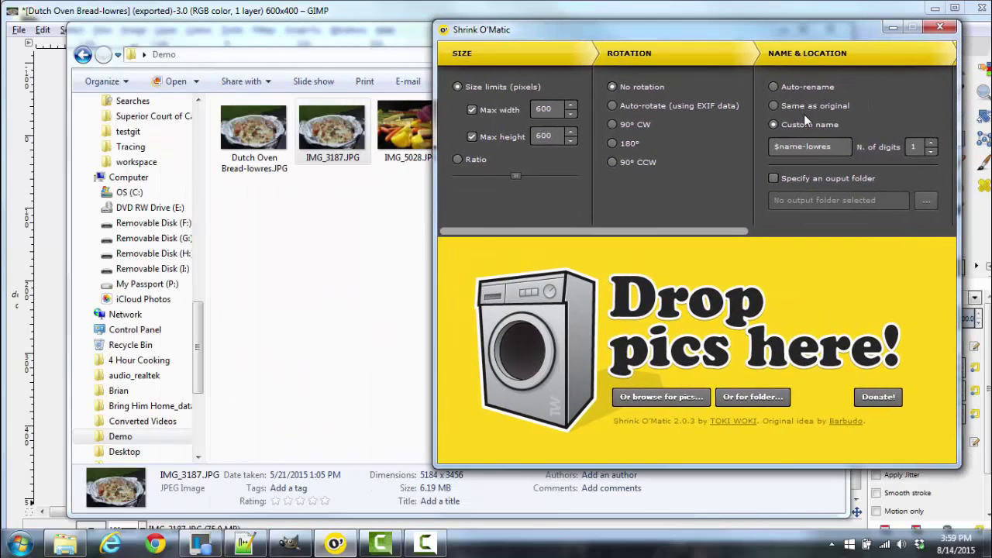
left_click_drag(405, 130, 651, 322)
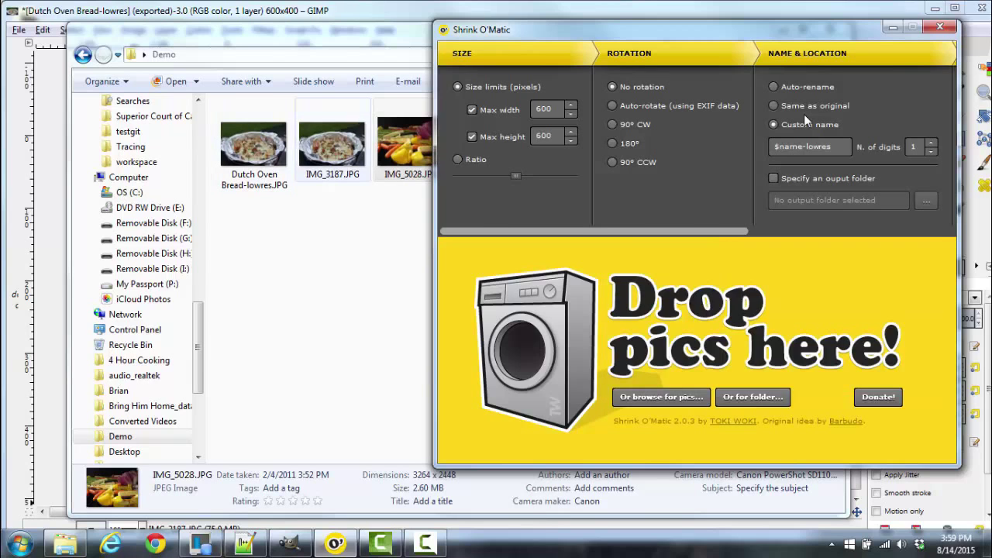
left_click_drag(332, 143, 667, 288)
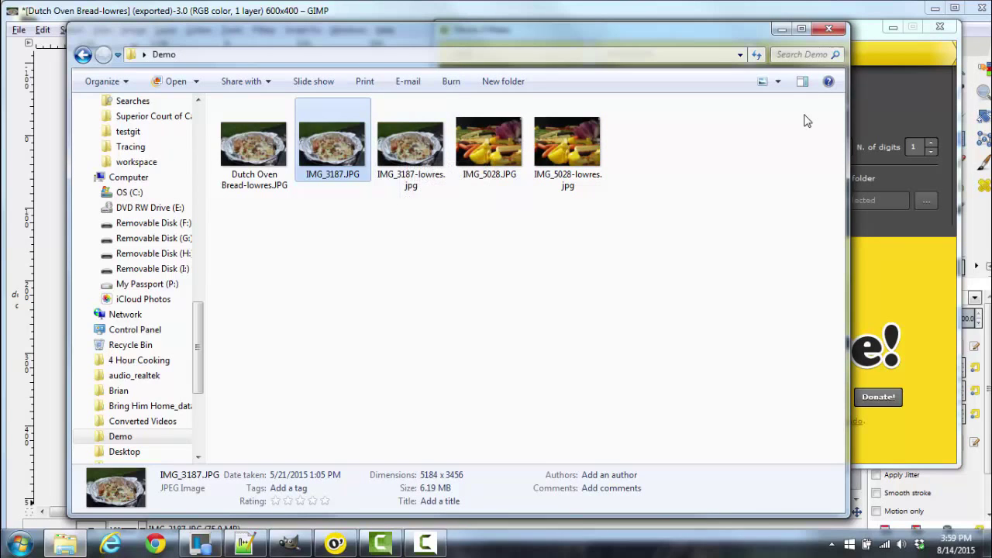
key("Right")
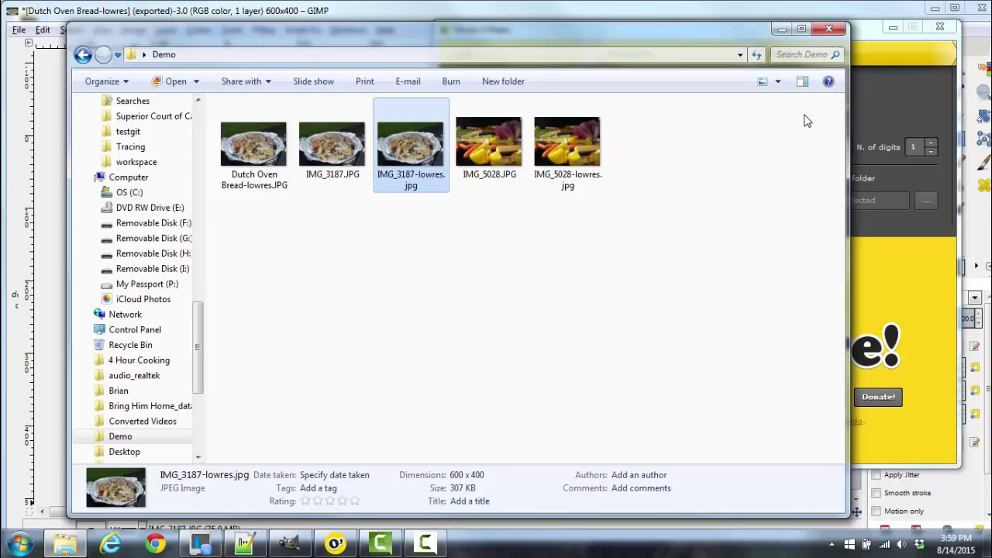
key("Home")
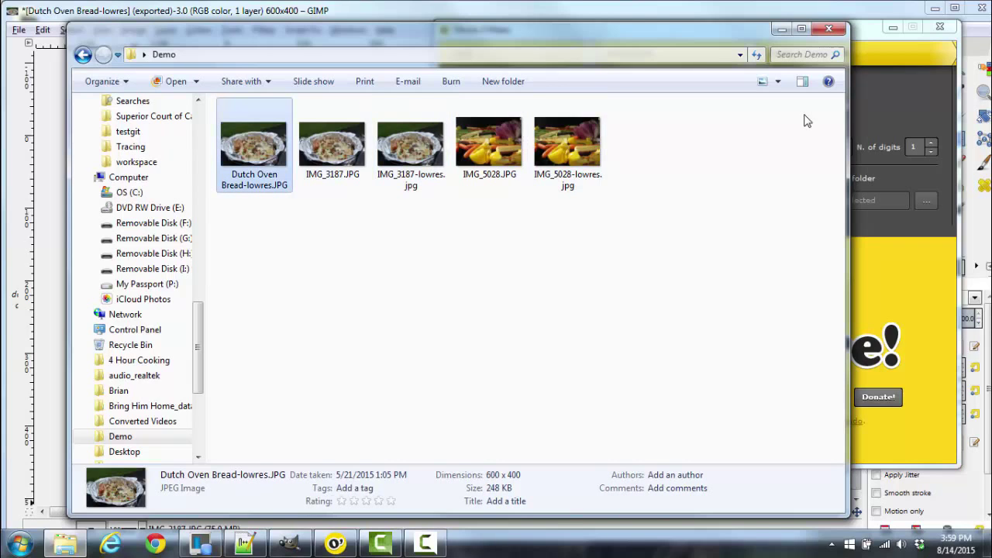
key("Right")
key("Right")
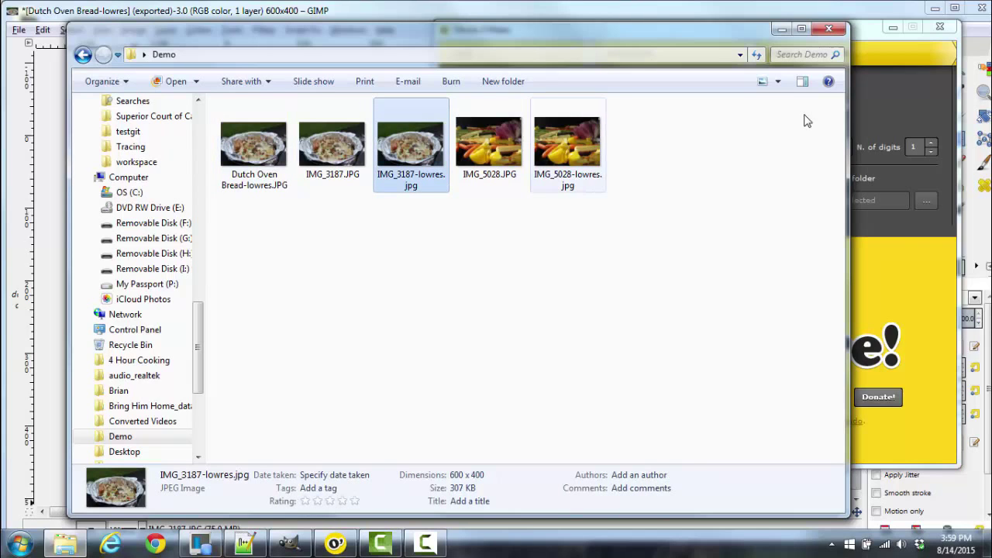
key("Right")
key("Right")
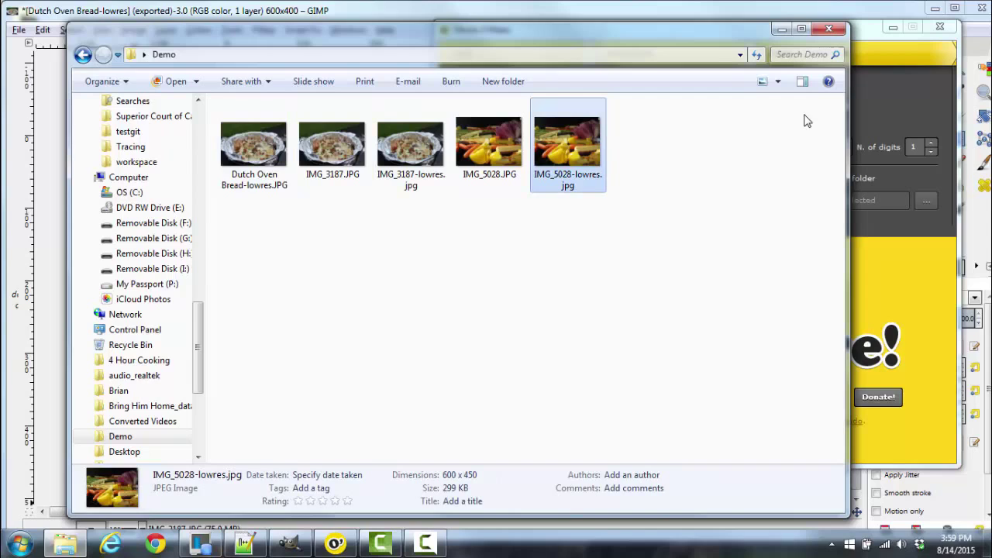